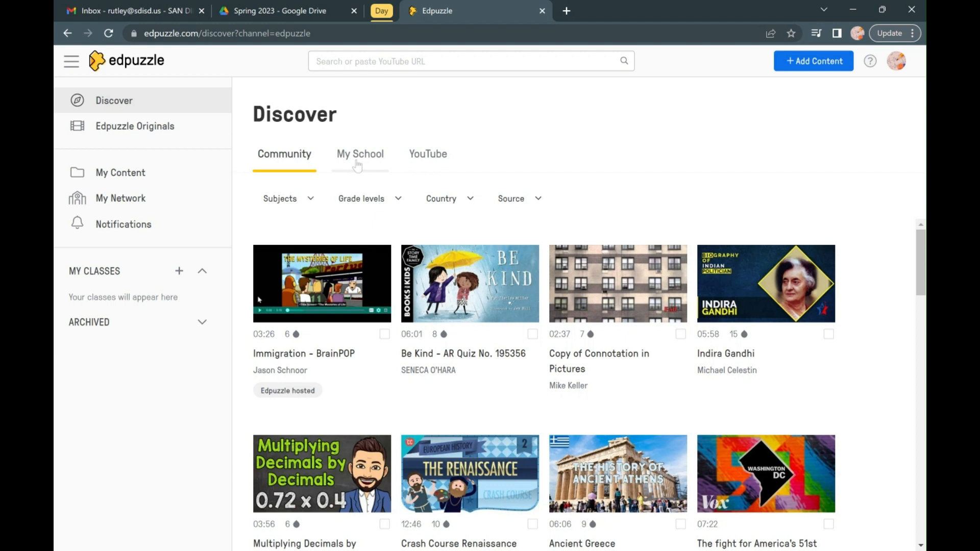
Find "Choose the Correct Tense of the 'Be' Verb" in the school's content and open it for editing.
{"action": "left_click", "coordinate": [357, 165]}
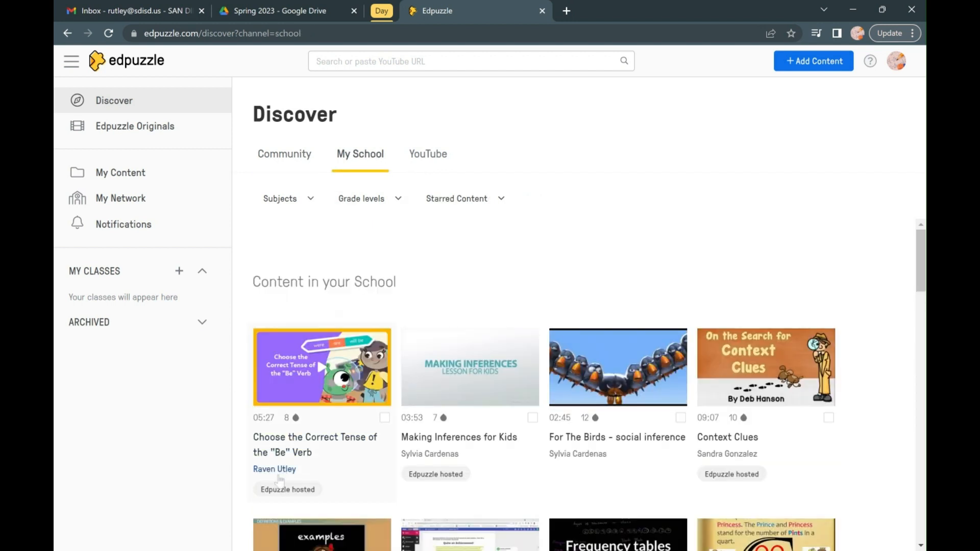
{"action": "left_click", "coordinate": [299, 444]}
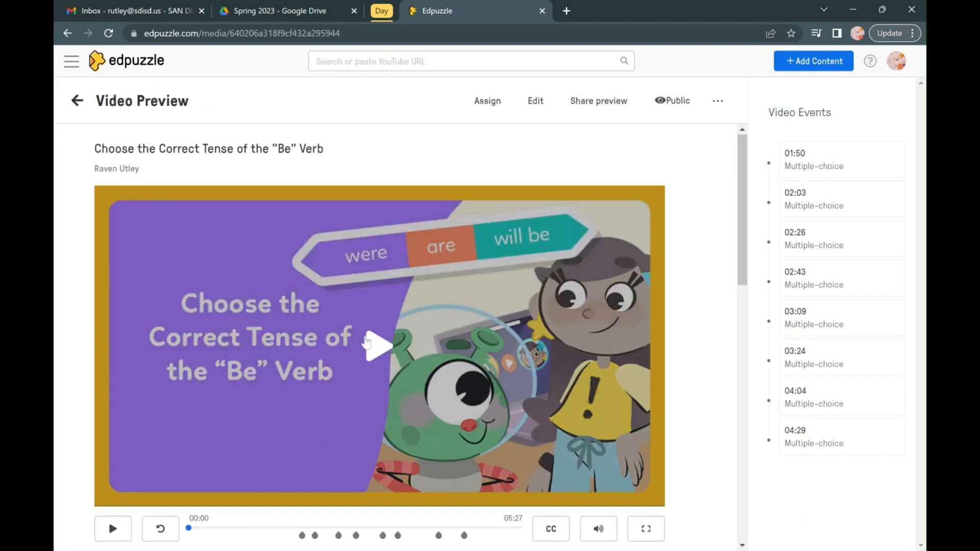
{"action": "scroll", "coordinate": [651, 263], "scroll_direction": "down", "scroll_amount": 1}
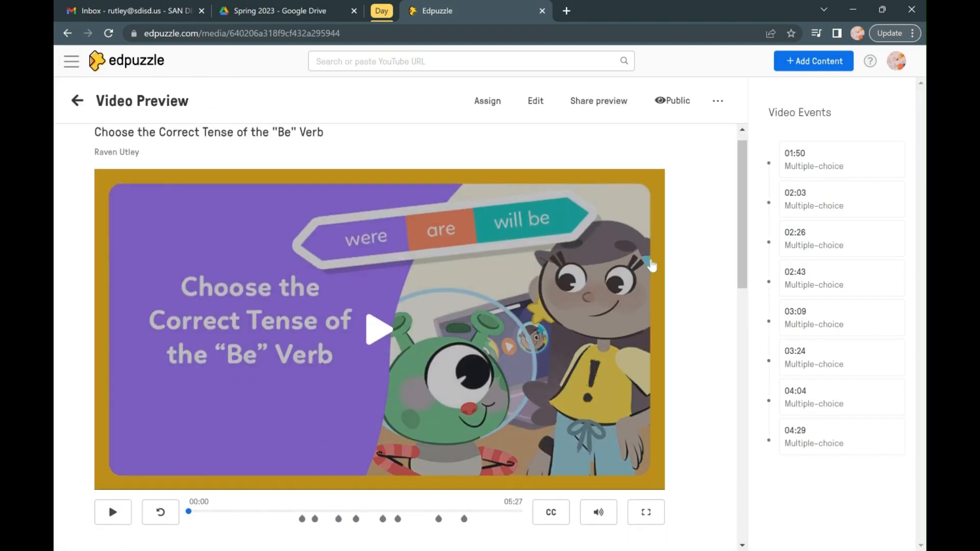
{"action": "scroll", "coordinate": [652, 266], "scroll_direction": "down", "scroll_amount": 1}
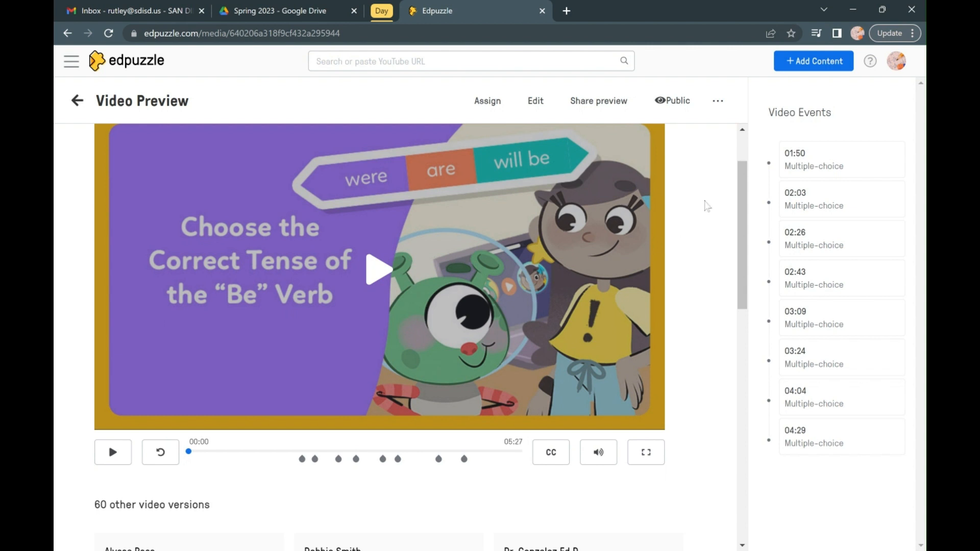
{"action": "scroll", "coordinate": [708, 204], "scroll_direction": "up", "scroll_amount": 1}
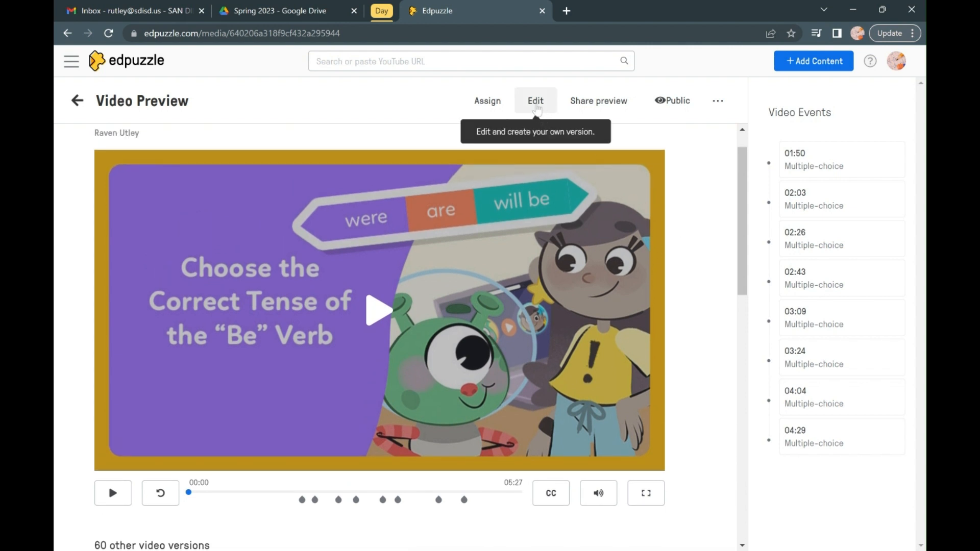
{"action": "left_click", "coordinate": [536, 104]}
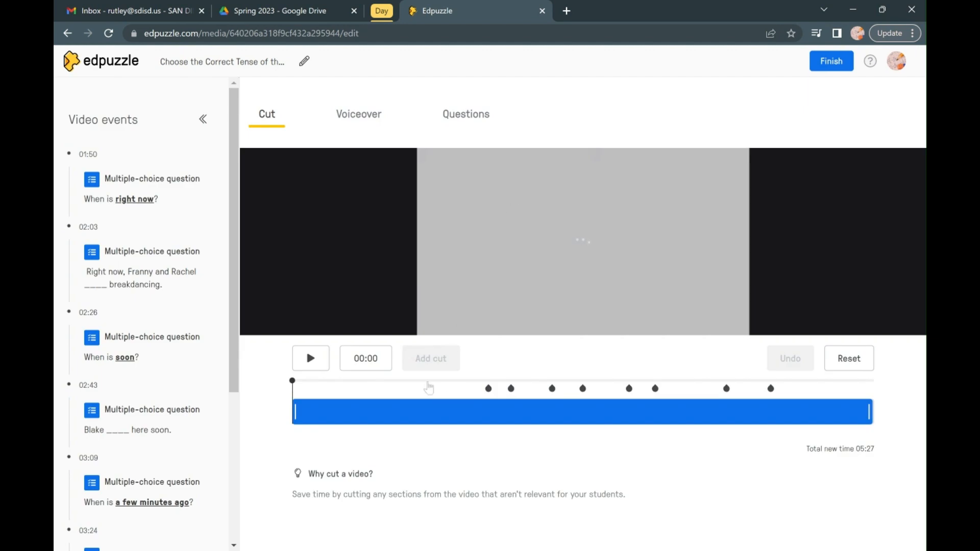
Move the video playback to 01:09, pause it, and look through the list of multiple-choice questions in the video events.
{"action": "left_click_drag", "start_coordinate": [292, 381], "coordinate": [412, 382]}
{"action": "scroll", "coordinate": [147, 326], "scroll_direction": "down", "scroll_amount": 2}
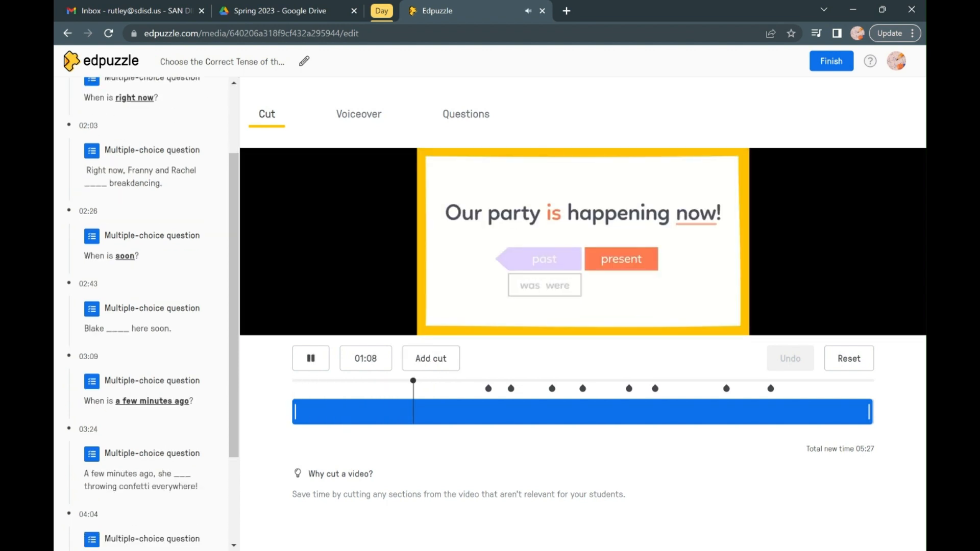
{"action": "left_click", "coordinate": [311, 359]}
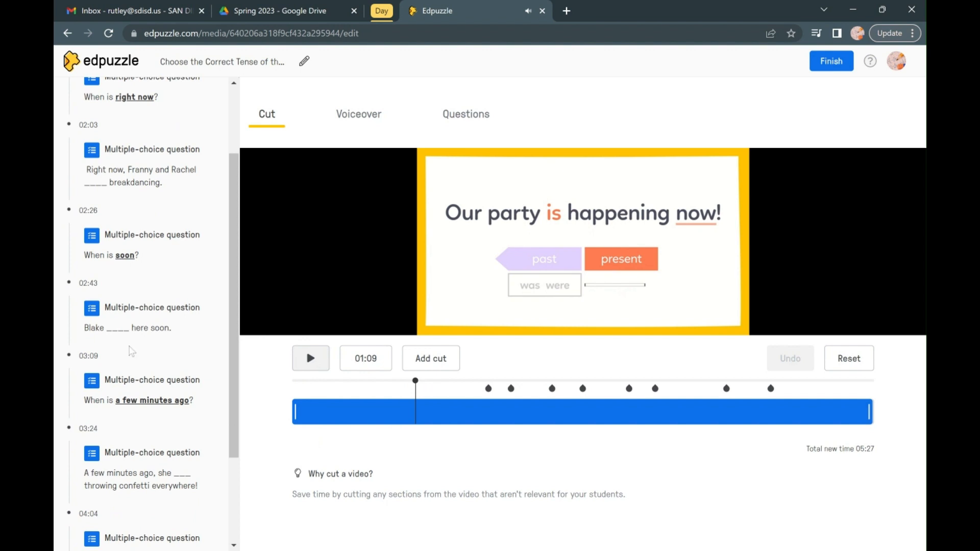
{"action": "scroll", "coordinate": [131, 352], "scroll_direction": "down", "scroll_amount": 3}
{"action": "scroll", "coordinate": [131, 352], "scroll_direction": "up", "scroll_amount": 4}
{"action": "scroll", "coordinate": [131, 351], "scroll_direction": "up", "scroll_amount": 1}
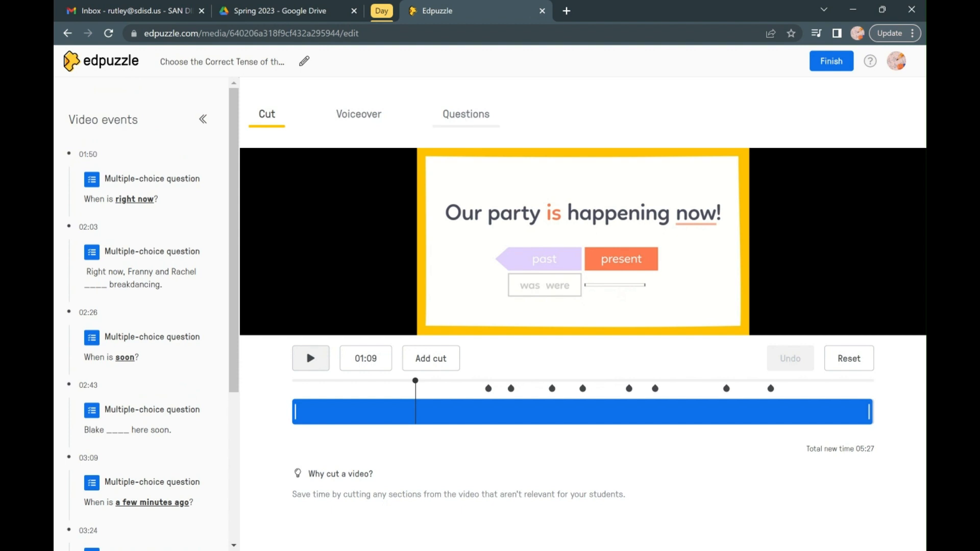
Start a multiple-choice question at 01:09 in the video and change its type to open-ended.
{"action": "left_click", "coordinate": [465, 114]}
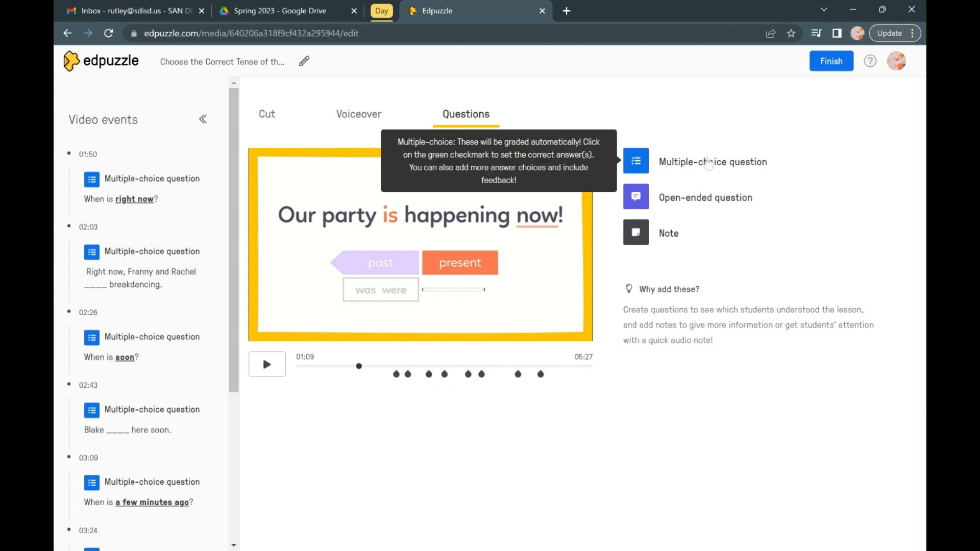
{"action": "left_click", "coordinate": [708, 162]}
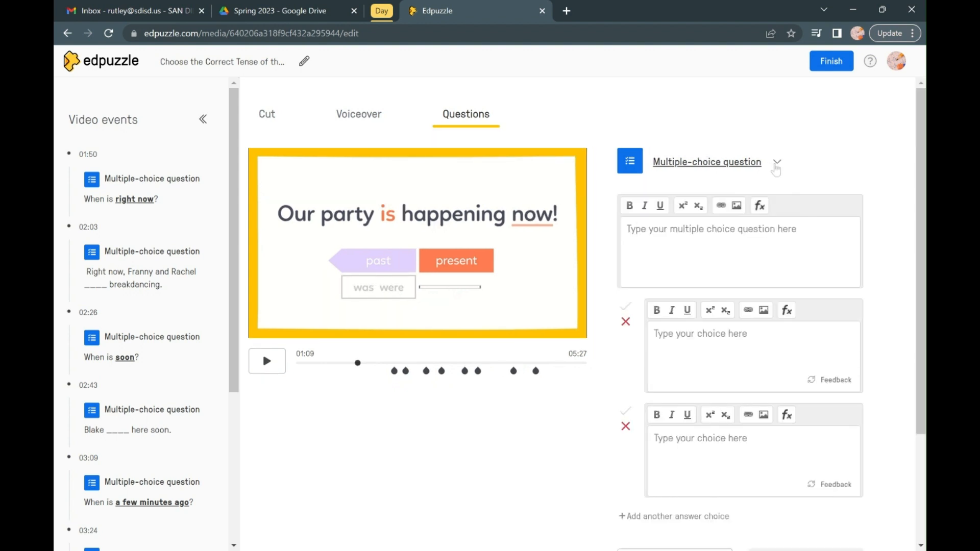
{"action": "left_click", "coordinate": [774, 163]}
{"action": "left_click", "coordinate": [711, 217]}
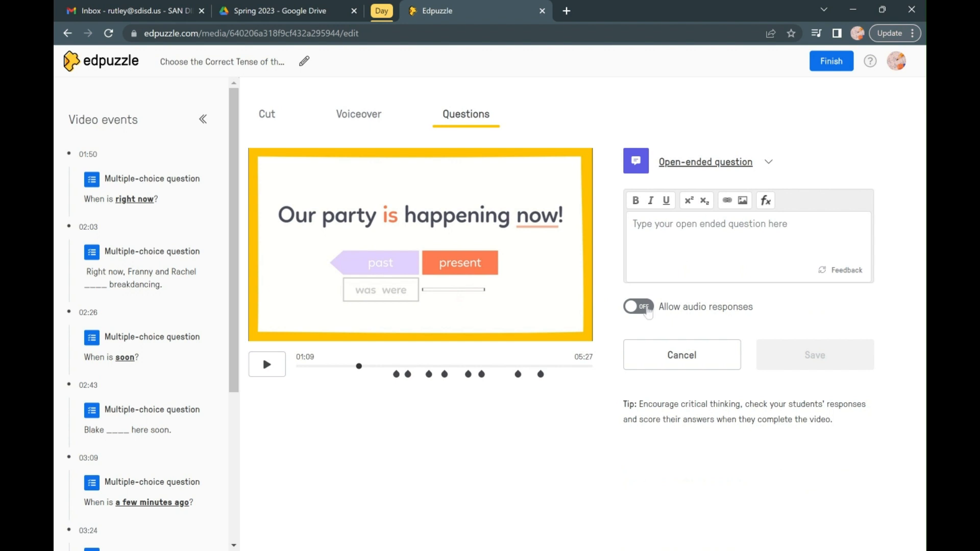
Try audio responses on the open-ended question and the note type, and return to the open-ended type with audio responses off.
{"action": "left_click", "coordinate": [648, 308]}
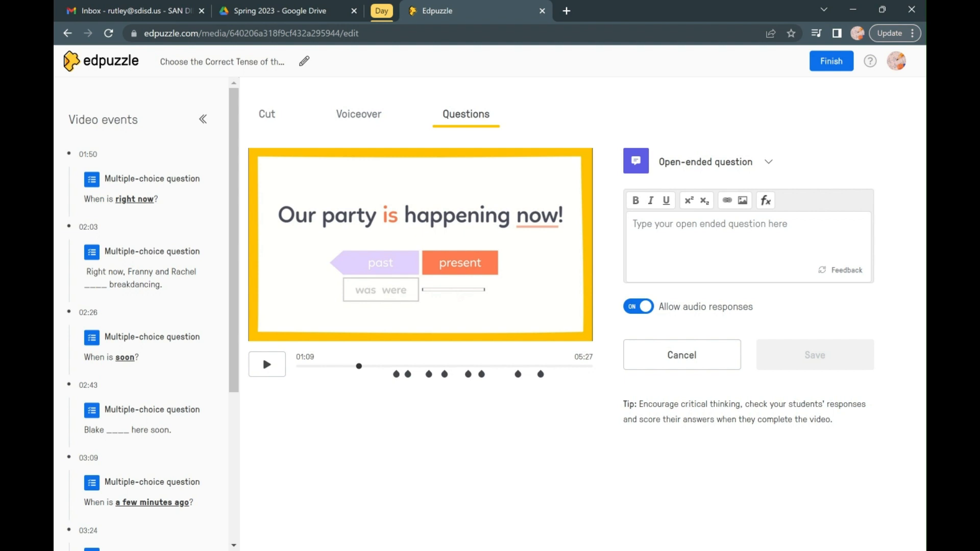
{"action": "left_click", "coordinate": [639, 307]}
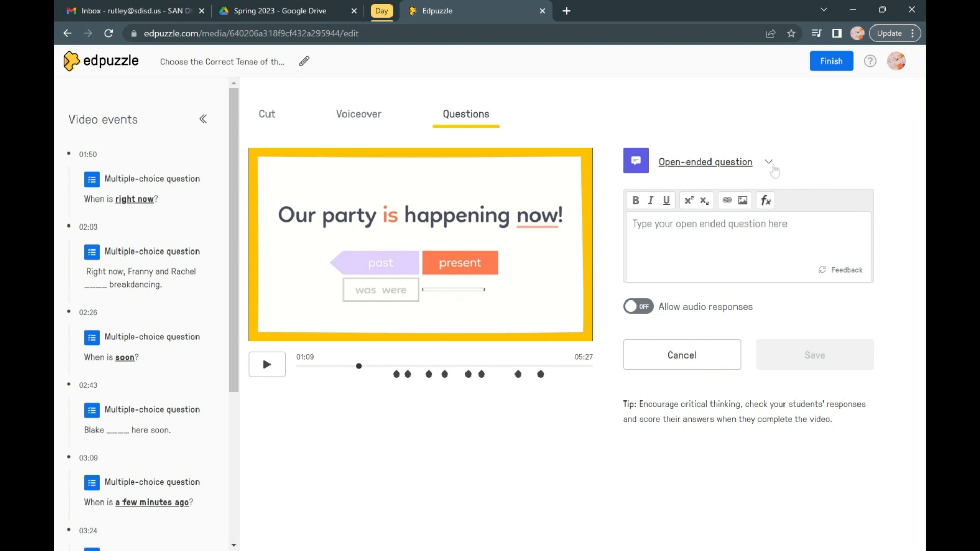
{"action": "left_click", "coordinate": [768, 162]}
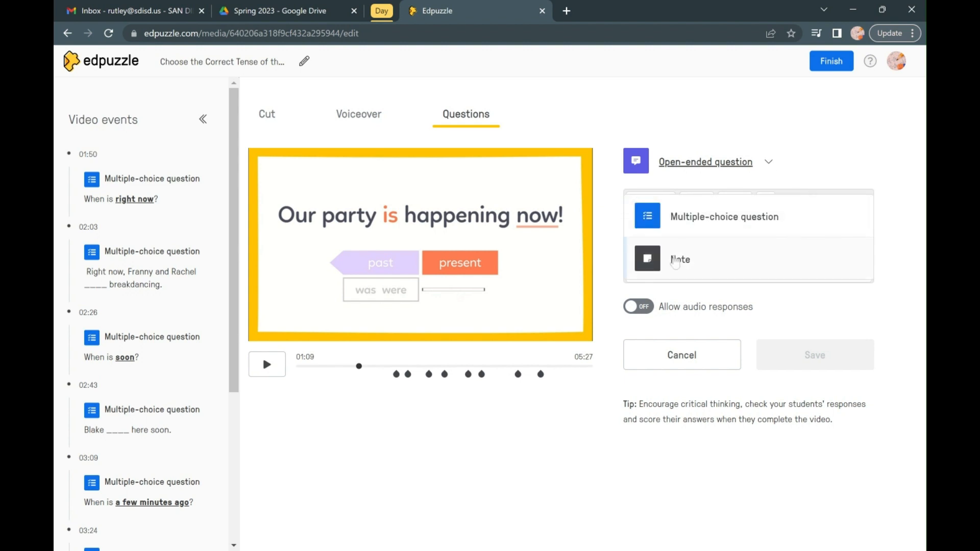
{"action": "left_click", "coordinate": [675, 261]}
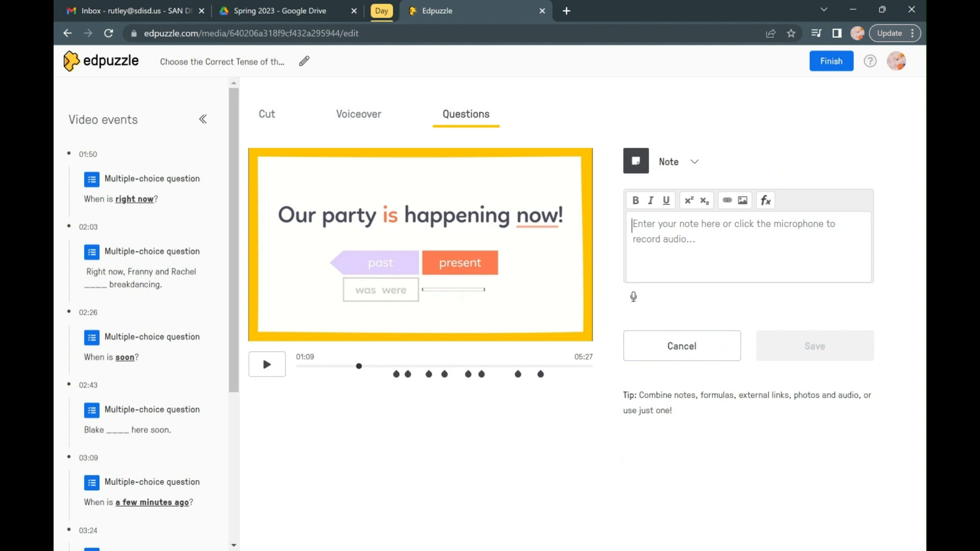
{"action": "left_click", "coordinate": [679, 168]}
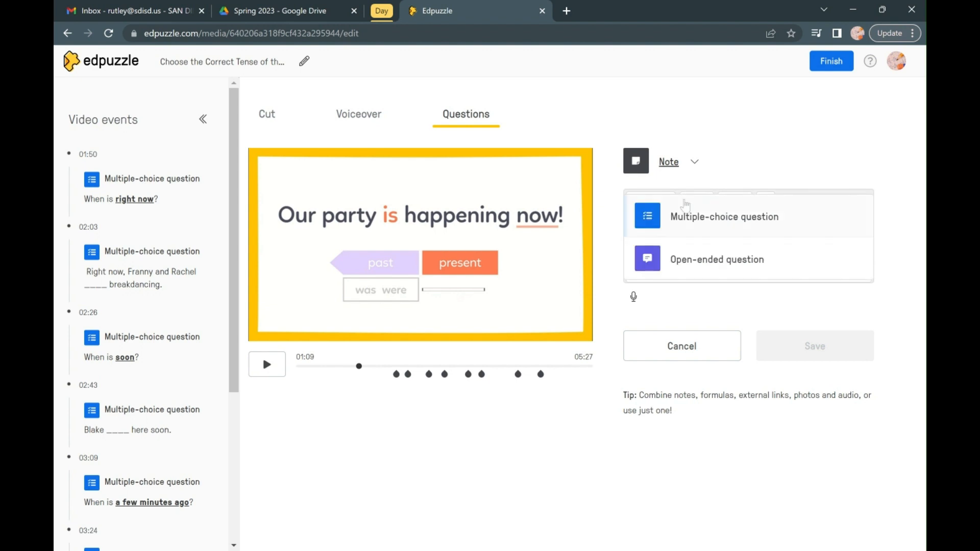
{"action": "left_click", "coordinate": [685, 261]}
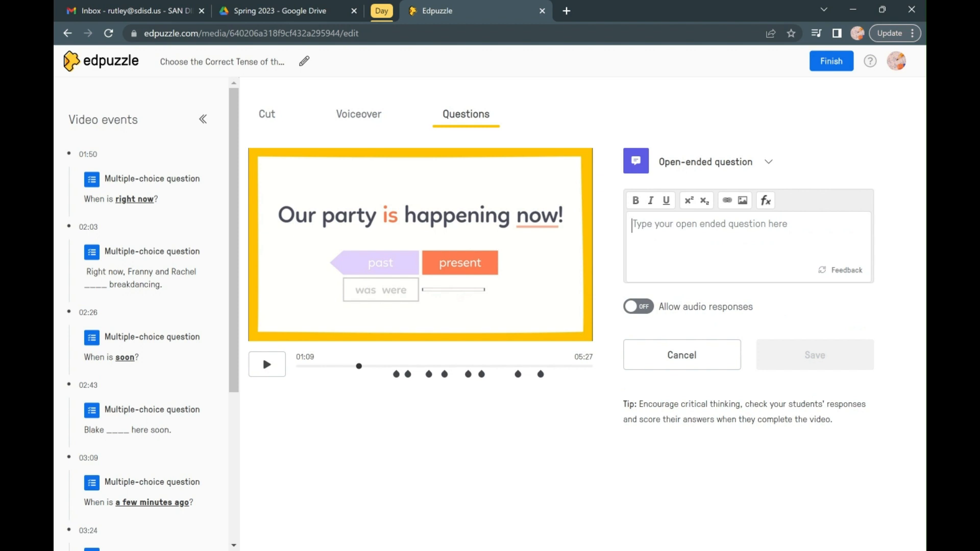
Enter "Insert question here" as the open-ended question's text and save it at 01:09.
{"action": "type", "text": "Insert"}
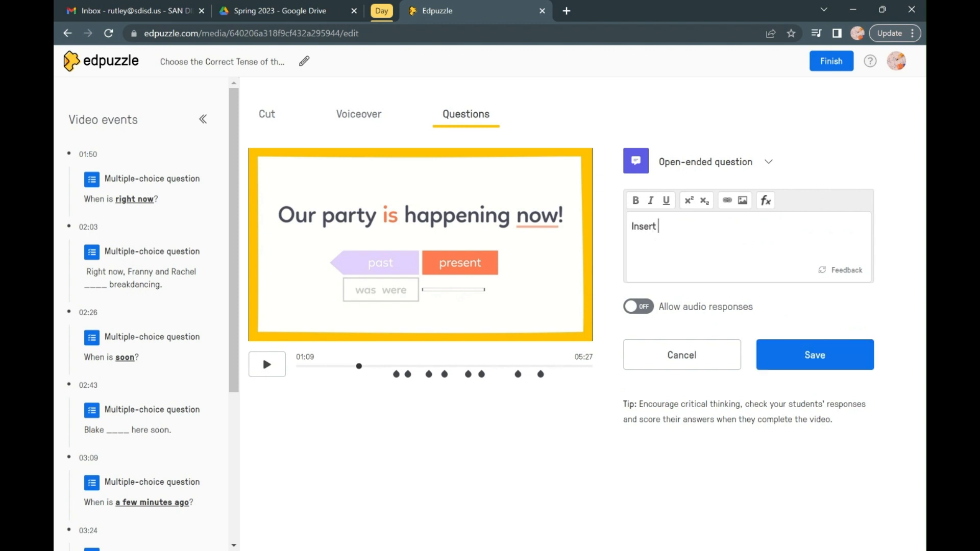
{"action": "type", "text": " question here"}
{"action": "left_click", "coordinate": [797, 360]}
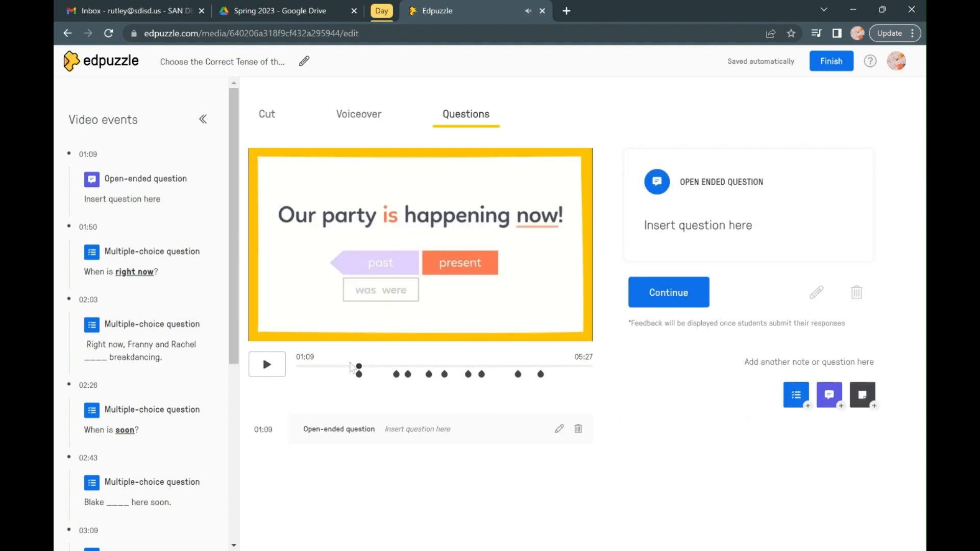
Continue the video past the open-ended question at 01:09 and pause playback shortly after it.
{"action": "left_click", "coordinate": [347, 367]}
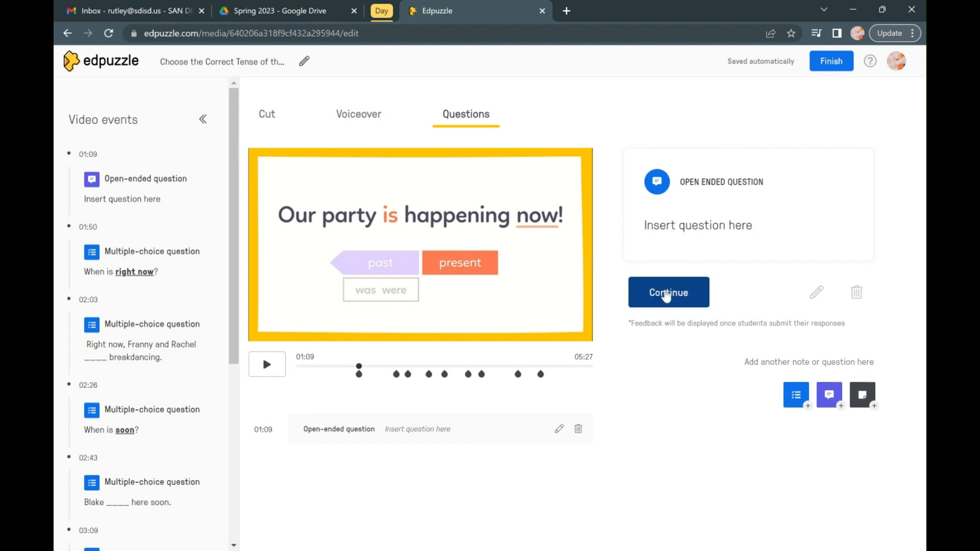
{"action": "left_click", "coordinate": [666, 295]}
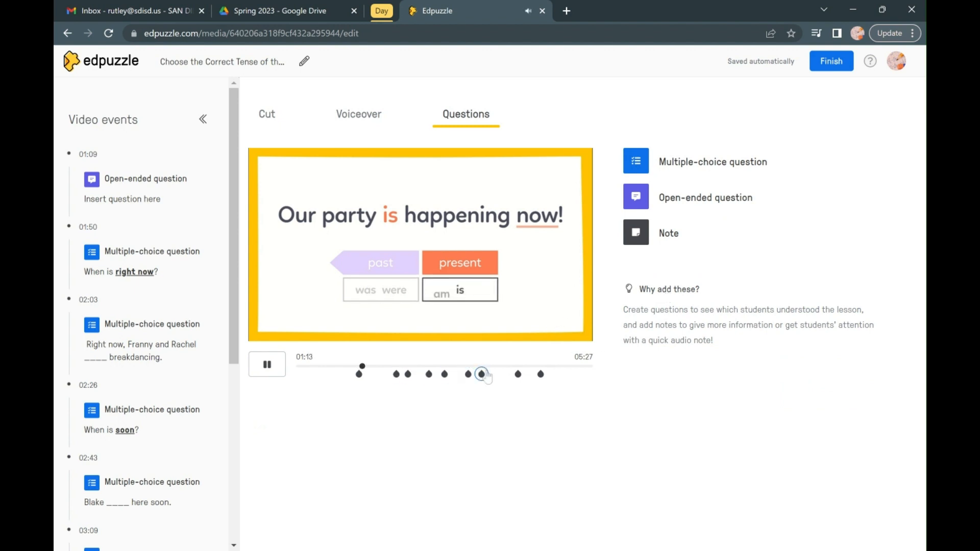
{"action": "left_click", "coordinate": [270, 374]}
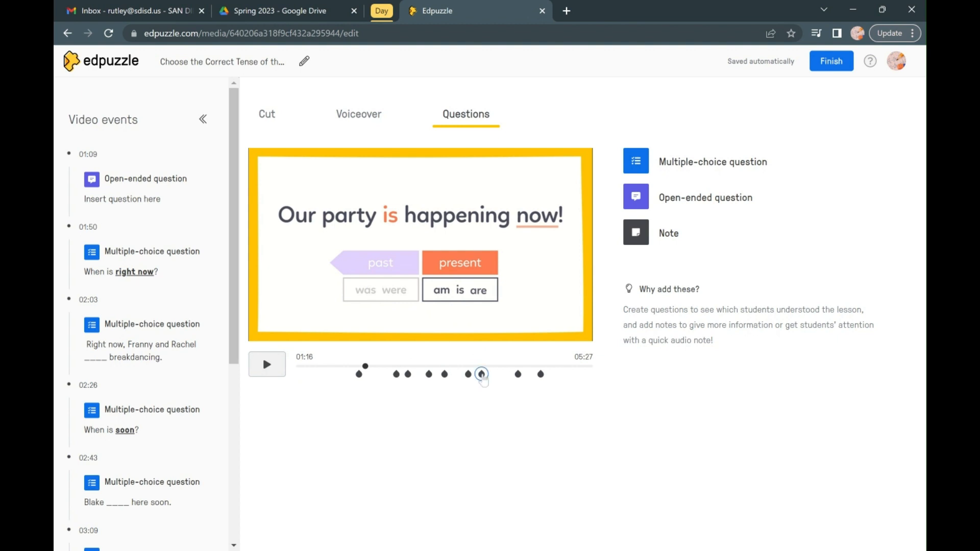
Delete the open-ended question at 01:09 and finish editing the video.
{"action": "left_click", "coordinate": [359, 375]}
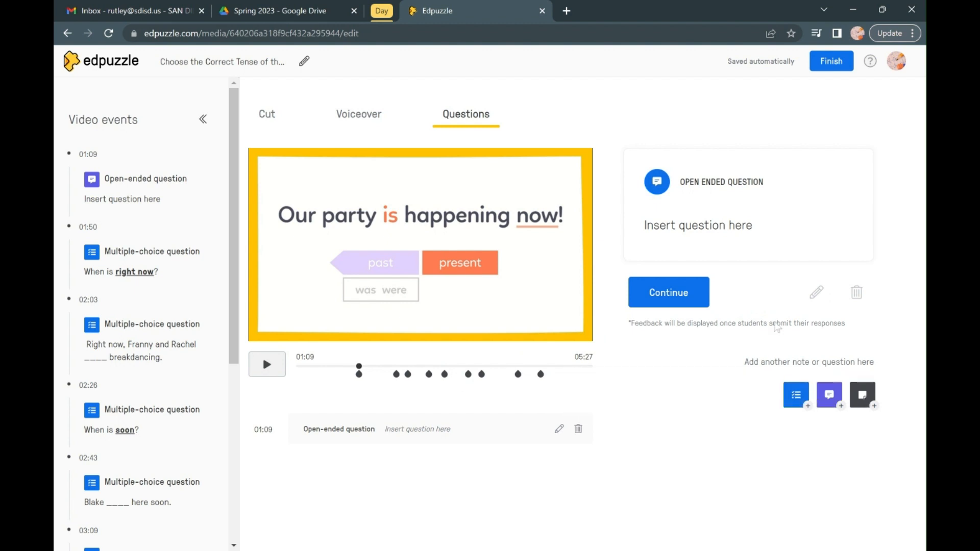
{"action": "left_click", "coordinate": [857, 294]}
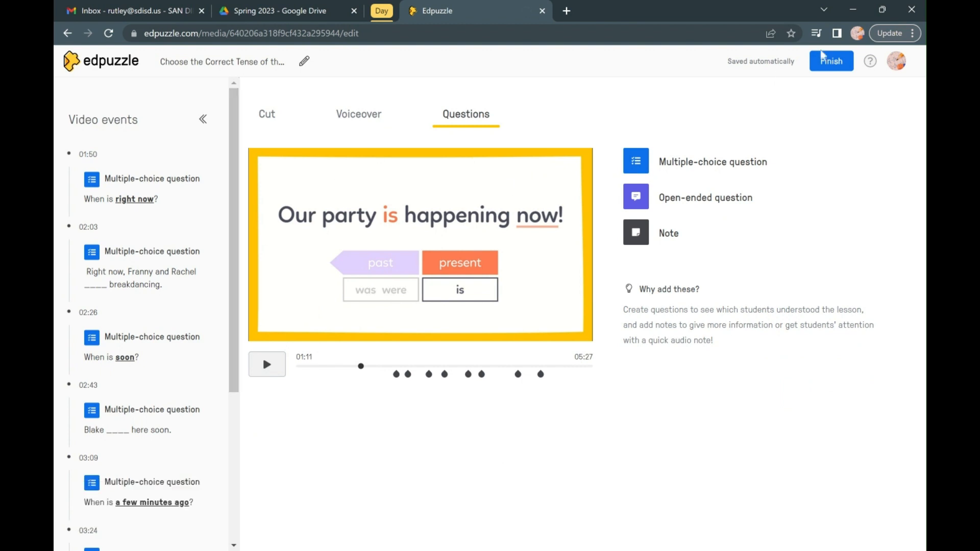
{"action": "left_click", "coordinate": [829, 62]}
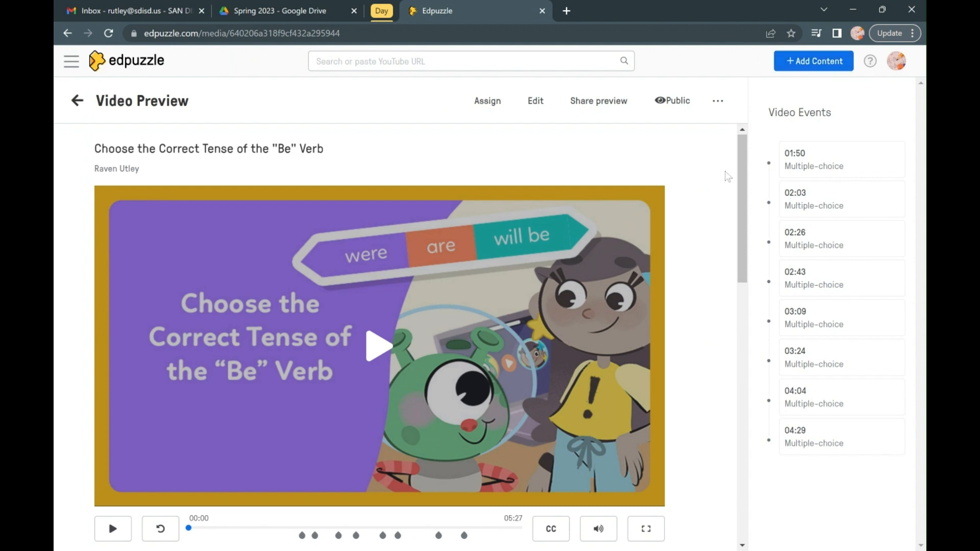
Look through the other versions of the video listed below its preview.
{"action": "scroll", "coordinate": [679, 346], "scroll_direction": "down", "scroll_amount": 2}
{"action": "scroll", "coordinate": [679, 346], "scroll_direction": "down", "scroll_amount": 3}
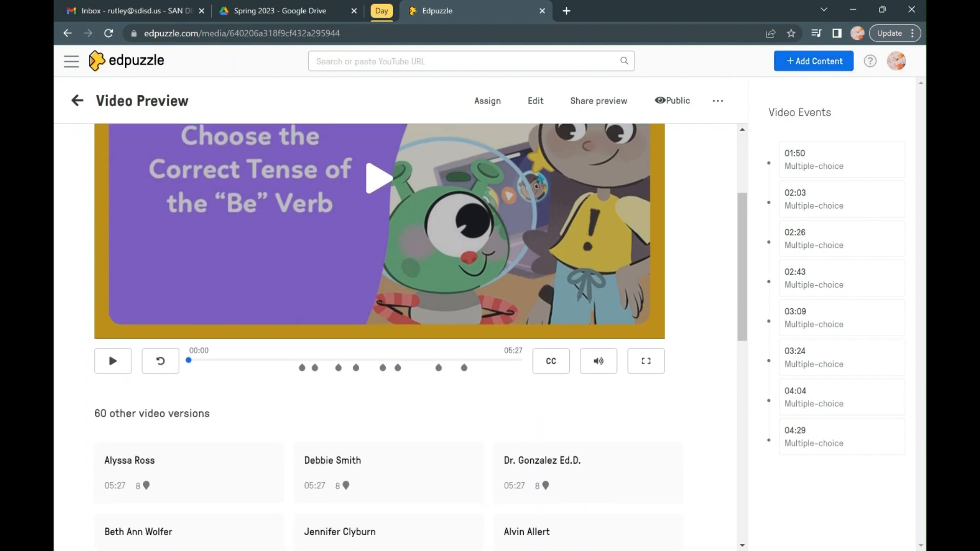
{"action": "scroll", "coordinate": [422, 337], "scroll_direction": "down", "scroll_amount": 2}
{"action": "scroll", "coordinate": [421, 337], "scroll_direction": "up", "scroll_amount": 2}
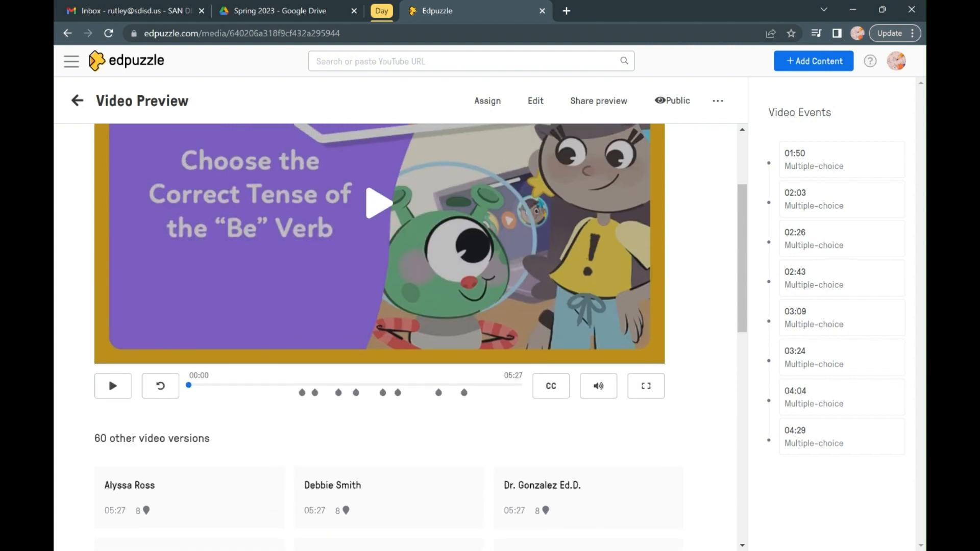
{"action": "scroll", "coordinate": [421, 337], "scroll_direction": "up", "scroll_amount": 2}
{"action": "scroll", "coordinate": [421, 337], "scroll_direction": "down", "scroll_amount": 1}
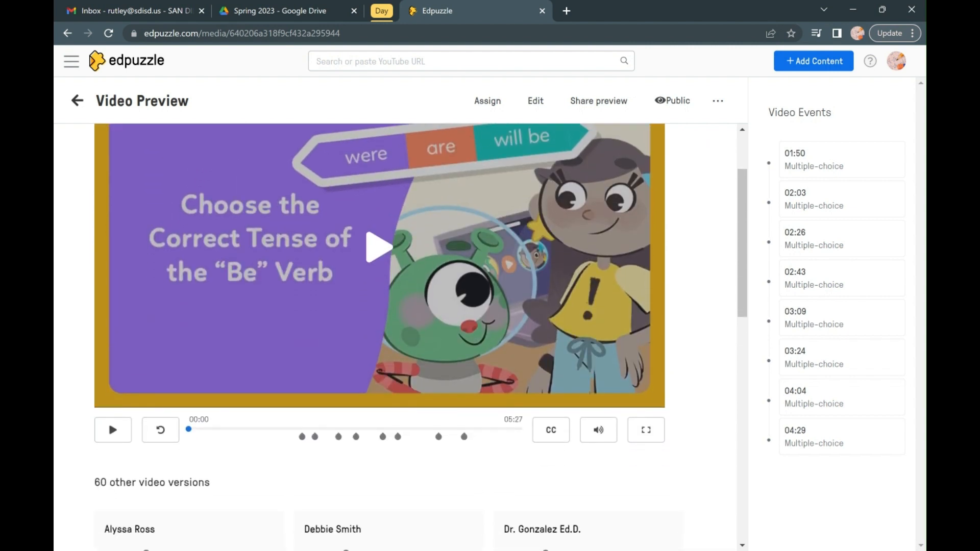
{"action": "scroll", "coordinate": [421, 337], "scroll_direction": "down", "scroll_amount": 2}
{"action": "scroll", "coordinate": [421, 337], "scroll_direction": "down", "scroll_amount": 1}
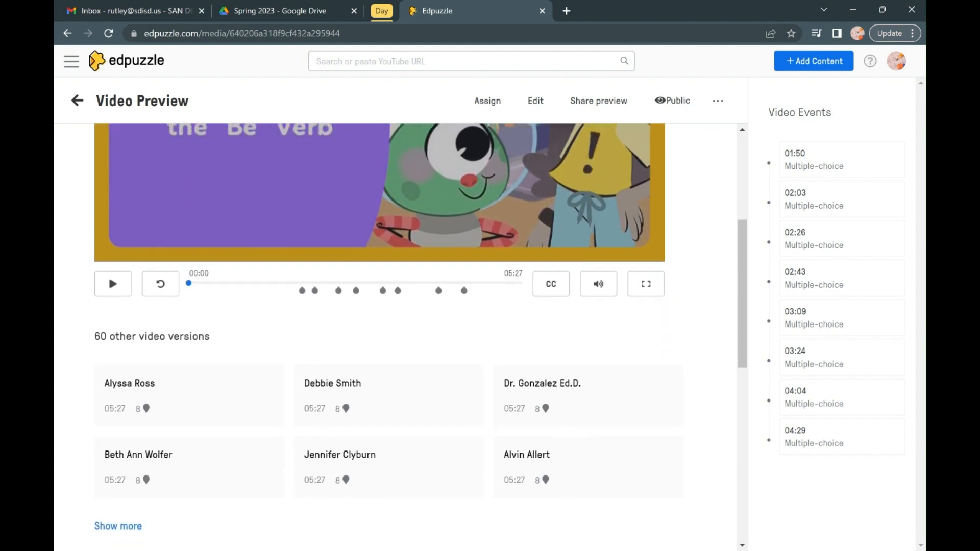
{"action": "scroll", "coordinate": [266, 205], "scroll_direction": "down", "scroll_amount": 2}
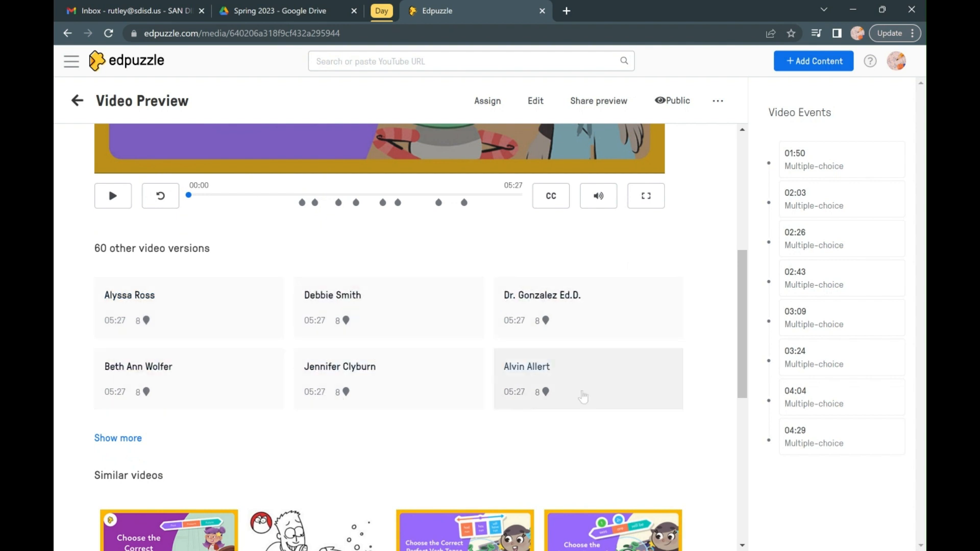
Preview the question at 04:29 in the third listed version of the video and return to the original video preview.
{"action": "left_click", "coordinate": [604, 317]}
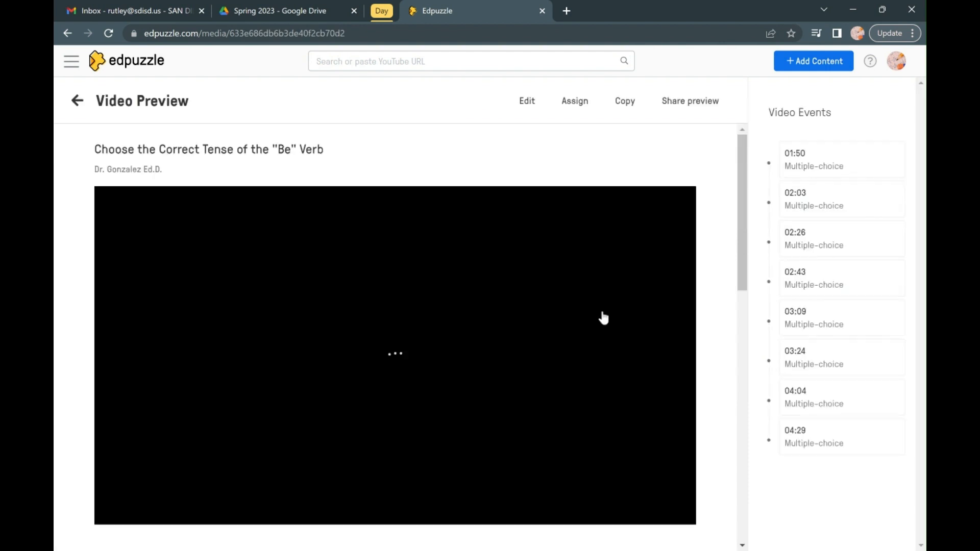
{"action": "scroll", "coordinate": [722, 294], "scroll_direction": "down", "scroll_amount": 4}
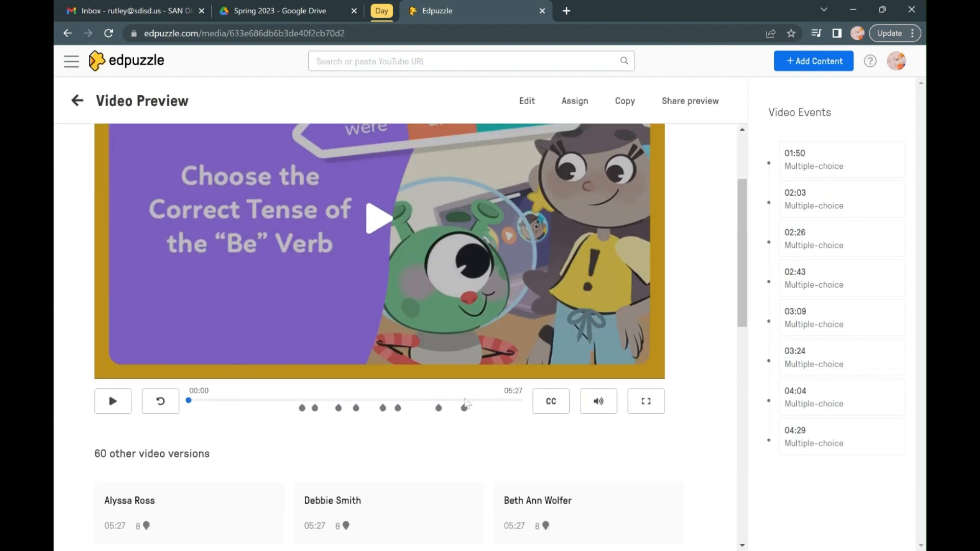
{"action": "left_click", "coordinate": [464, 408]}
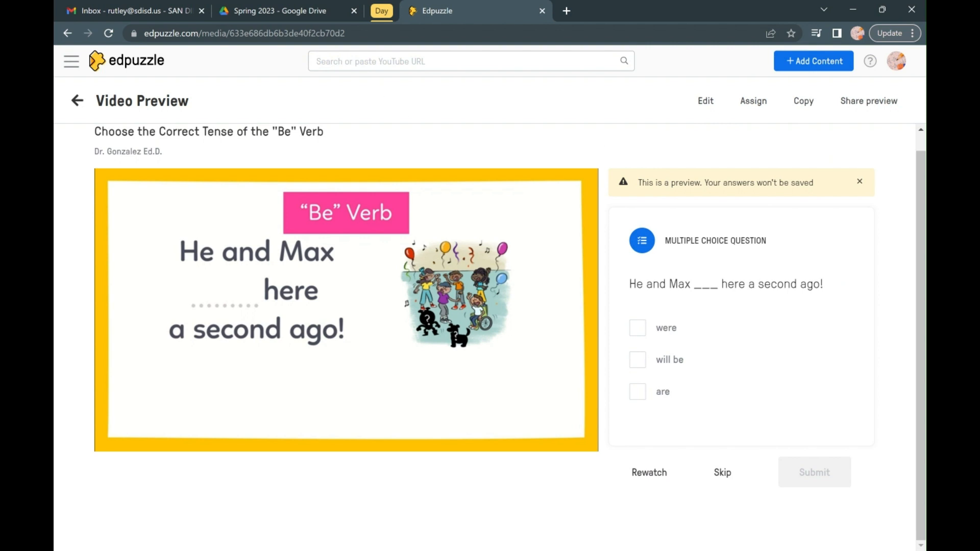
{"action": "left_click", "coordinate": [78, 102]}
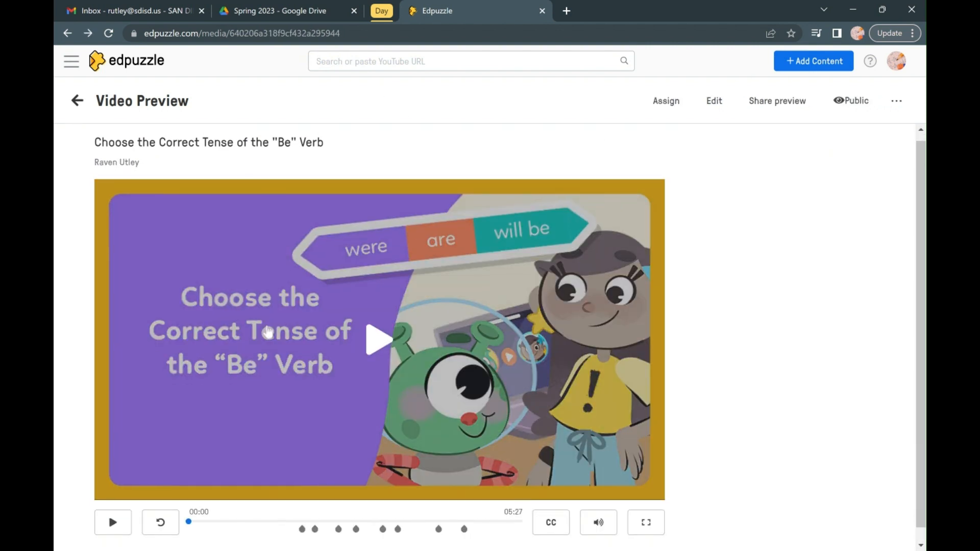